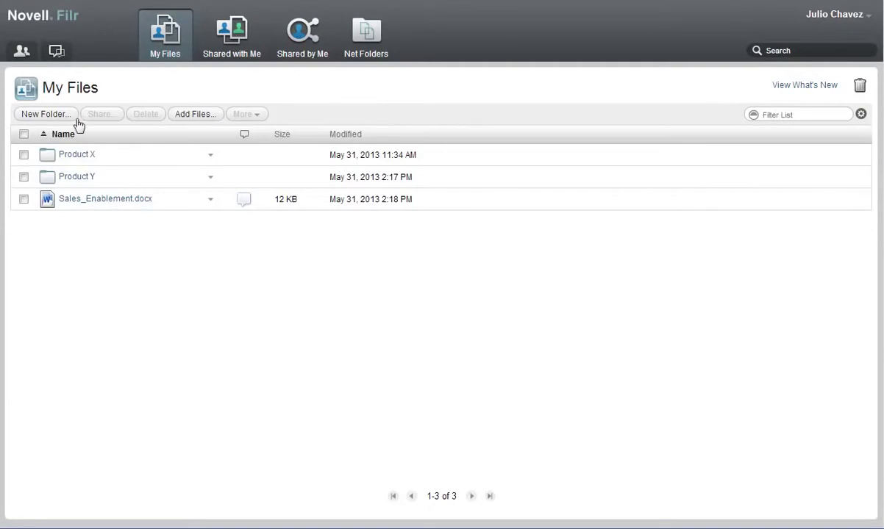
Start sharing Sales Presentation.docx from the Product Y folder
left_click(76, 176)
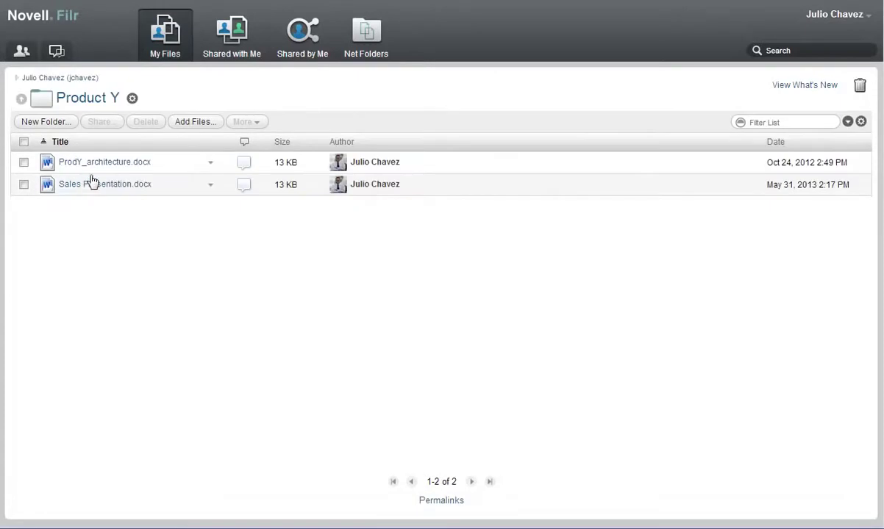
left_click(210, 185)
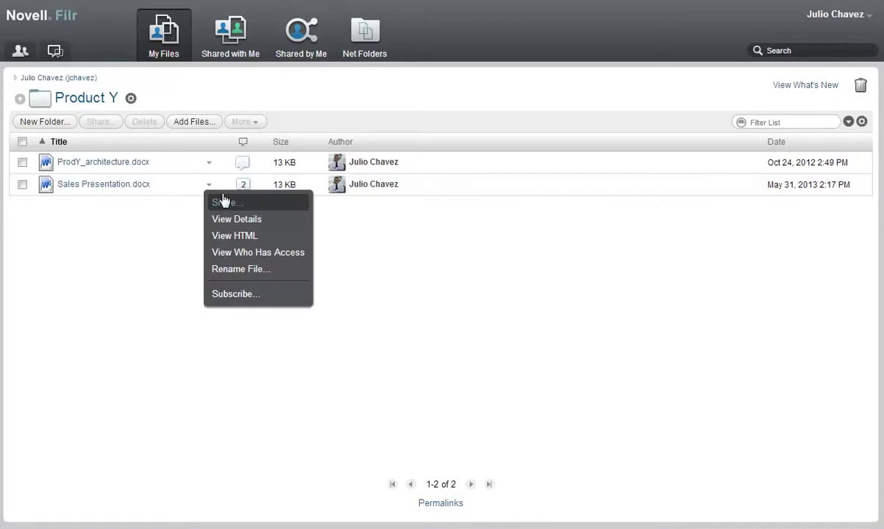
left_click(224, 203)
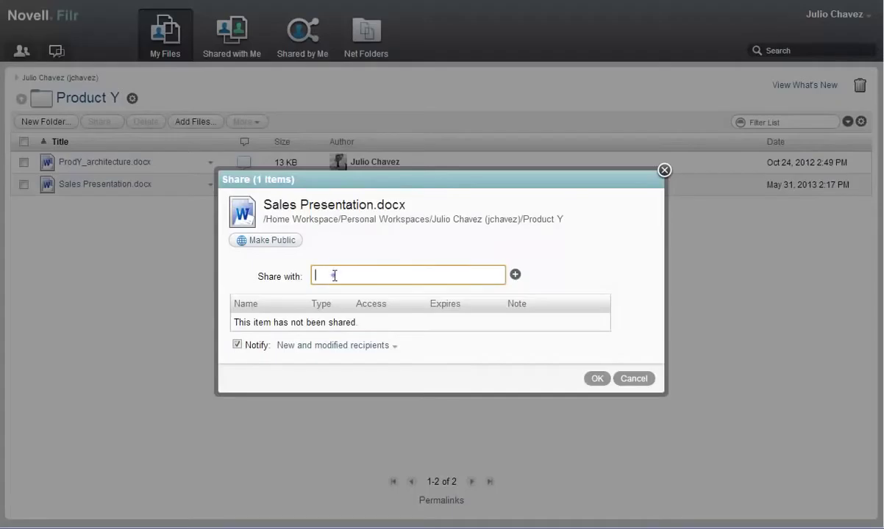
Add the internal colleague as an Editor who may re-share with internal users
type("anne")
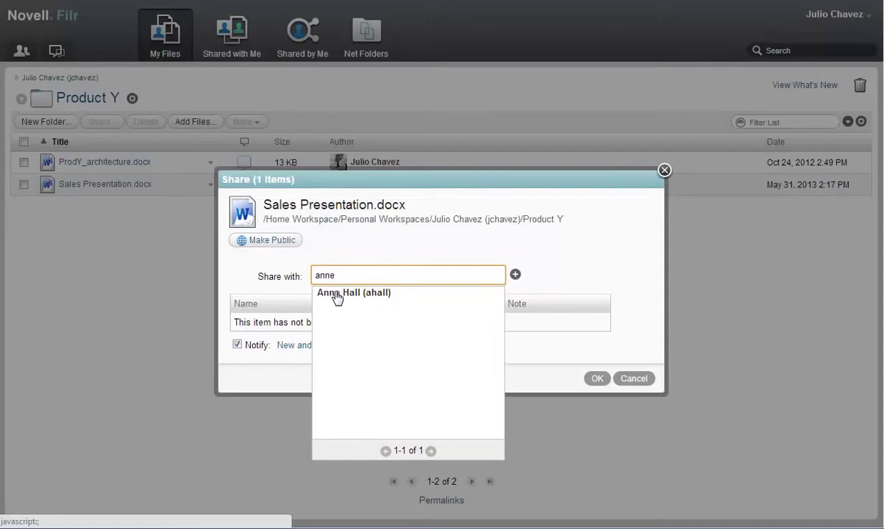
left_click(337, 295)
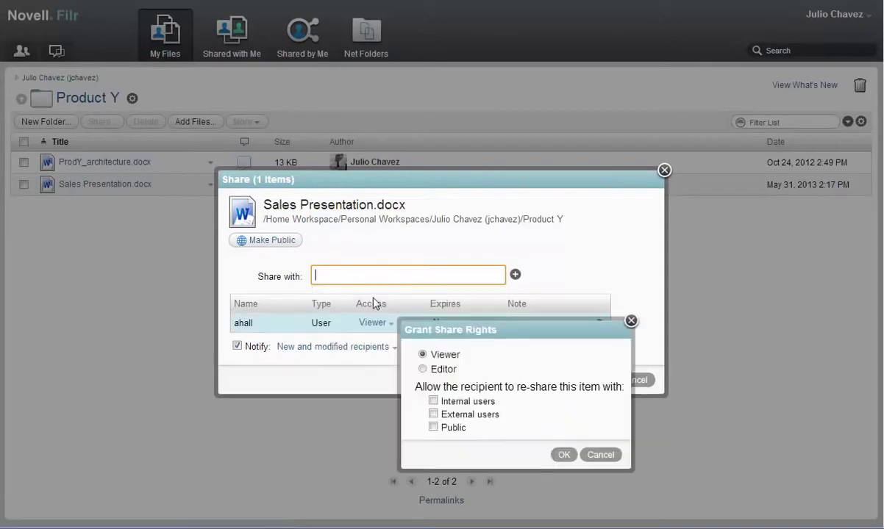
left_click(423, 369)
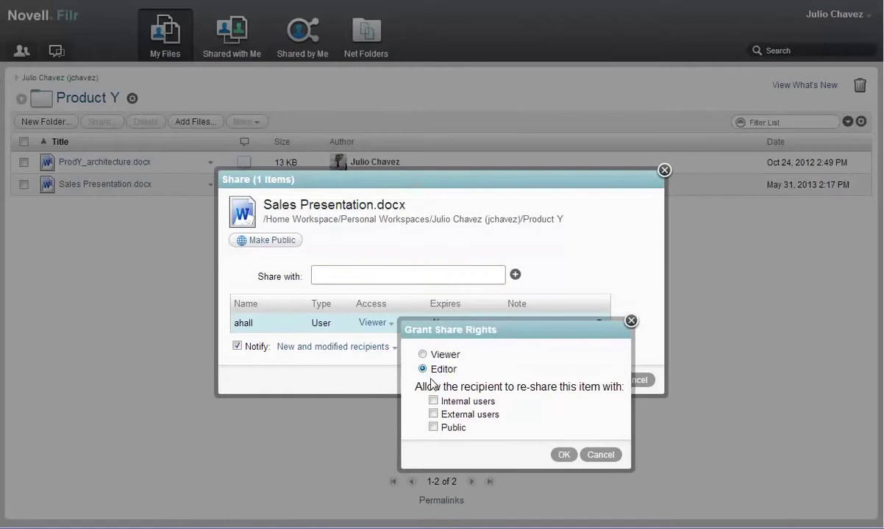
left_click(433, 401)
Confirm the colleague's Editor rights and add the external e-mail address as a Viewer
left_click(563, 455)
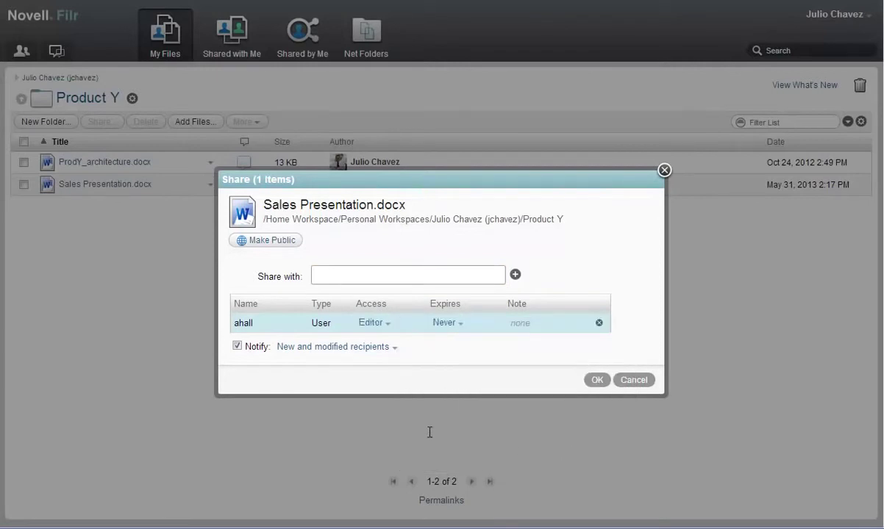
left_click(325, 275)
type("bill external ")
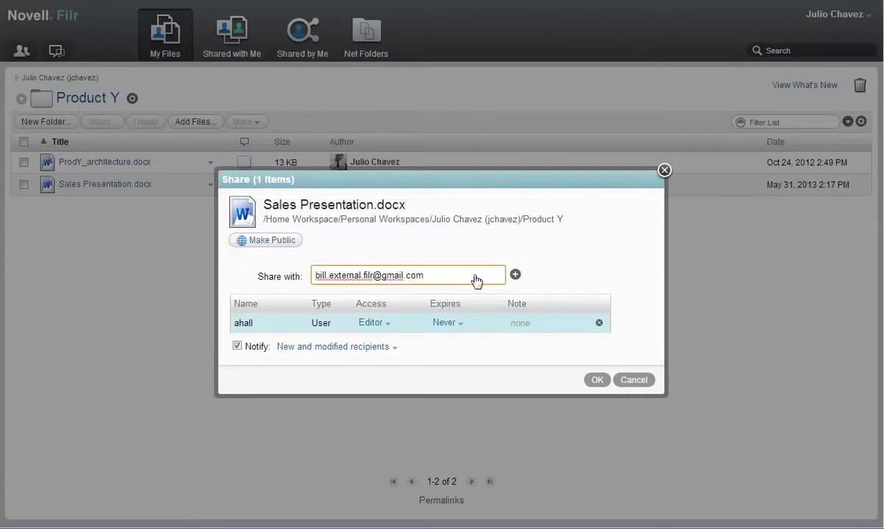
left_click(515, 276)
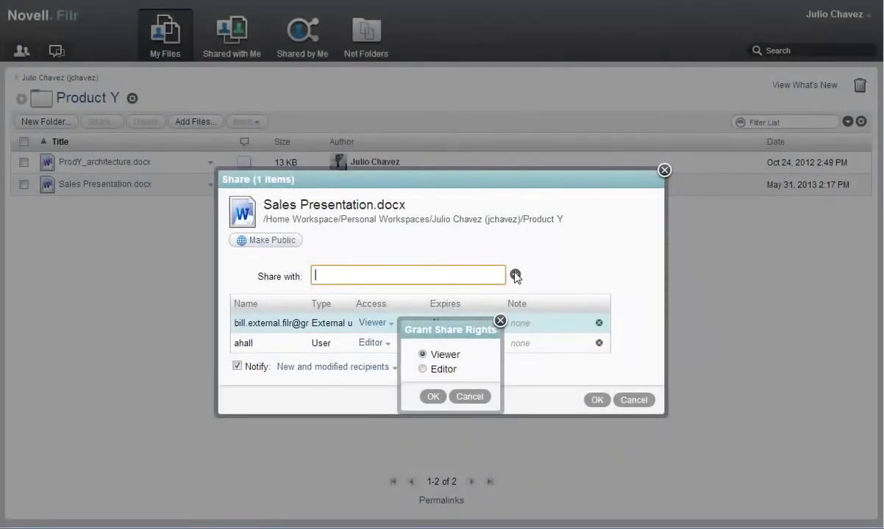
left_click(423, 356)
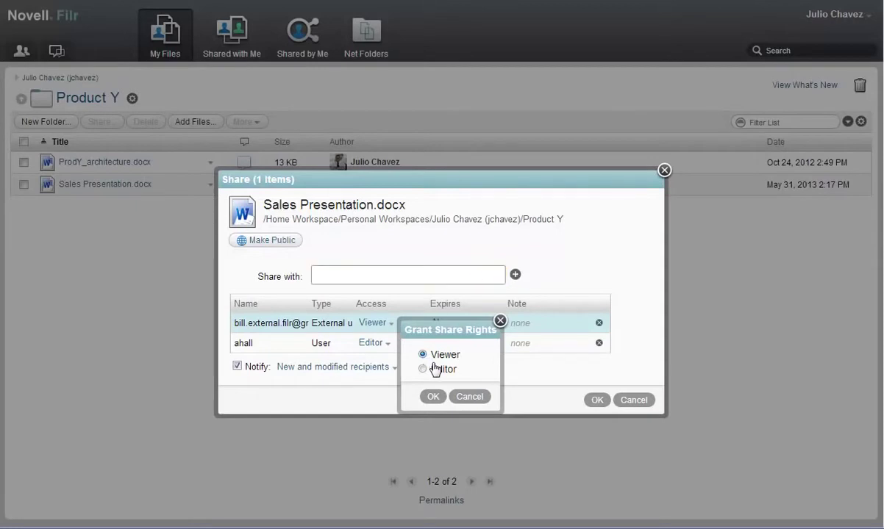
left_click(433, 397)
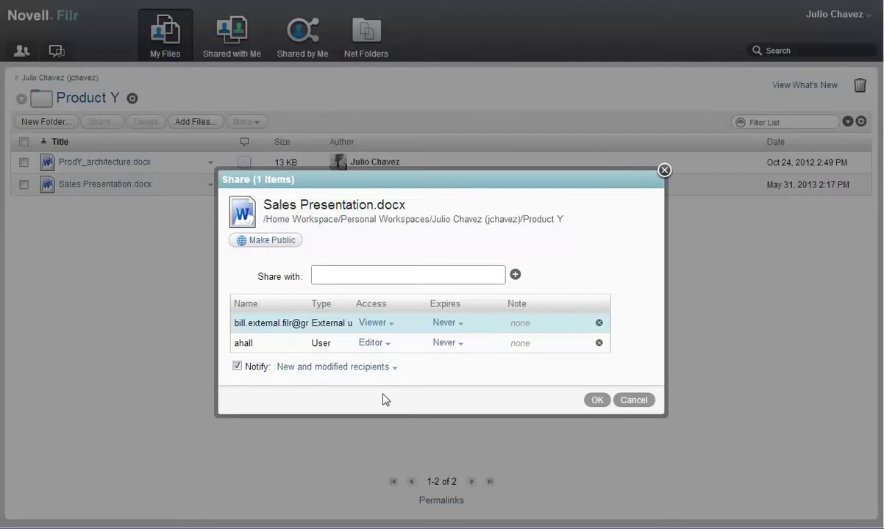
Keep notifying new and modified recipients, and make the external viewer's access expire after 14 days
left_click(301, 370)
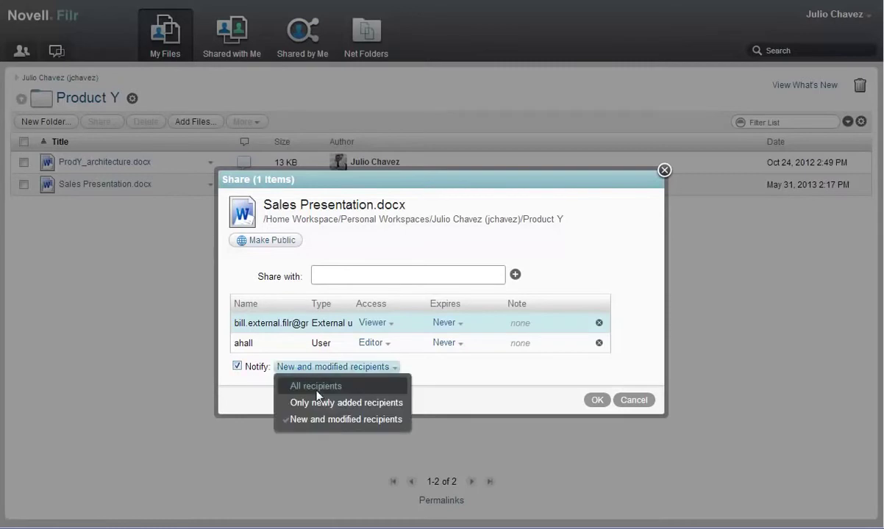
left_click(320, 422)
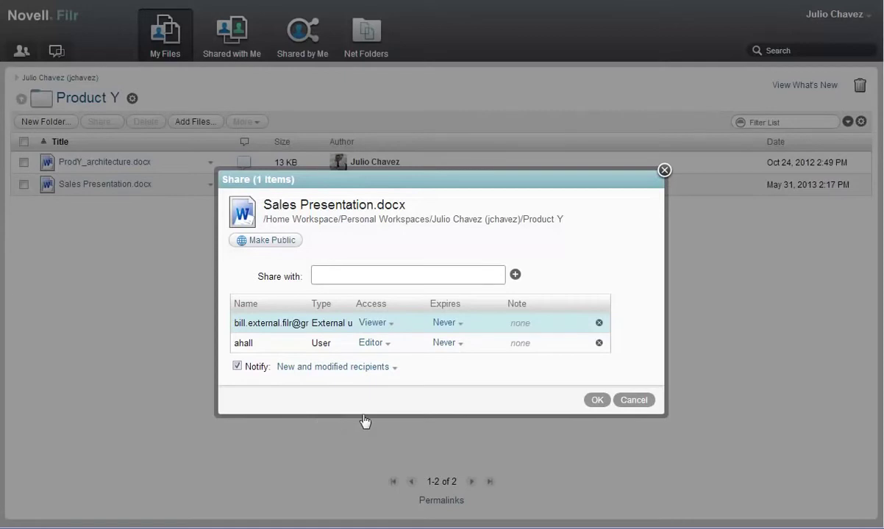
left_click(450, 323)
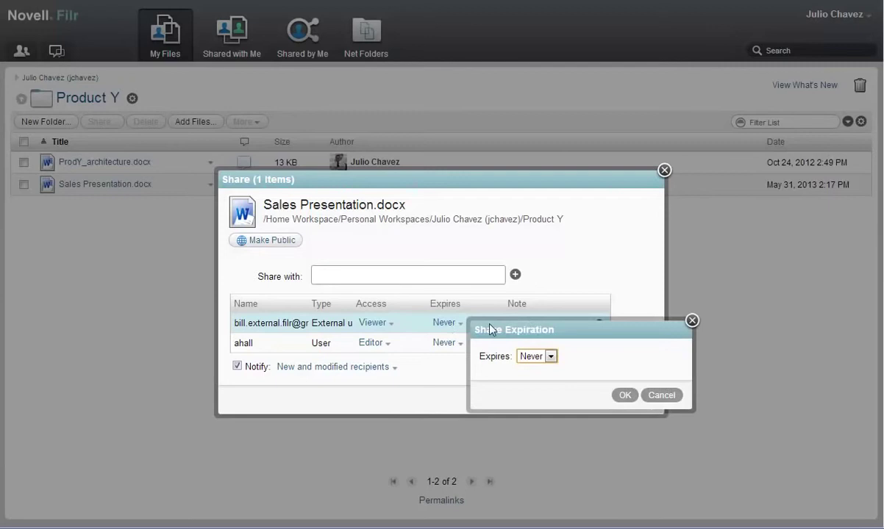
left_click(550, 357)
left_click(539, 392)
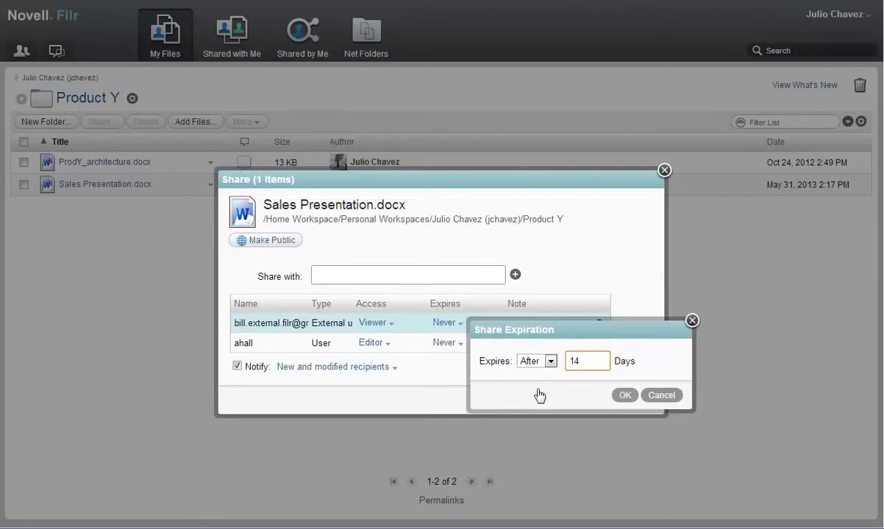
left_click(624, 397)
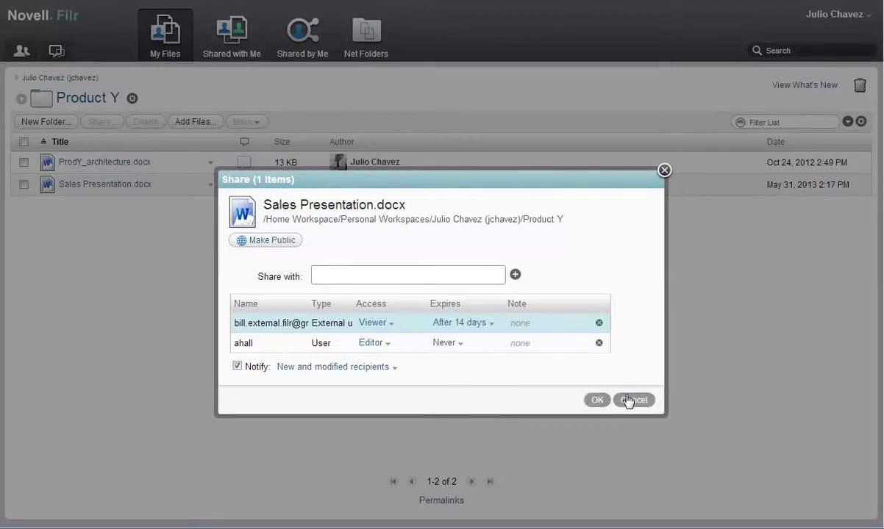
Add a note asking the external recipient to review the presentation, then complete the share
left_click(519, 322)
type("Bill, please take a look a")
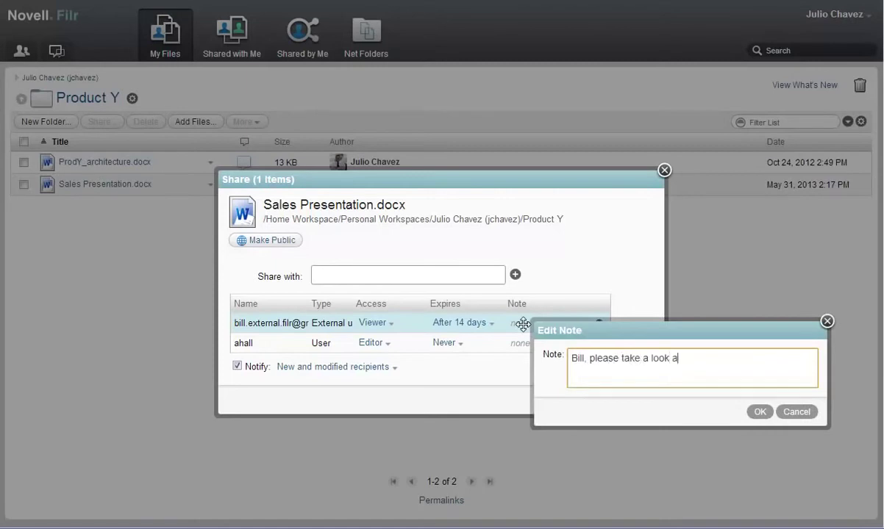
type("t this presentation. I think you'll b")
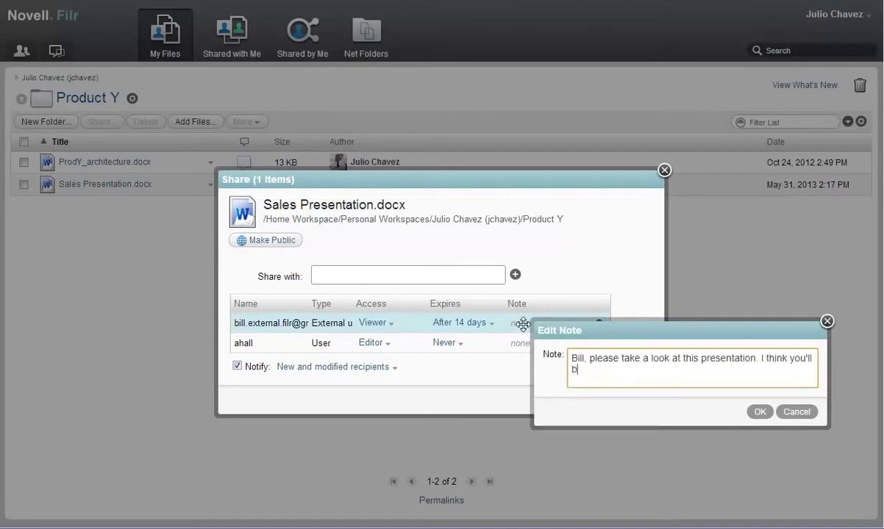
type("e happy with this product. Thanks for your time!")
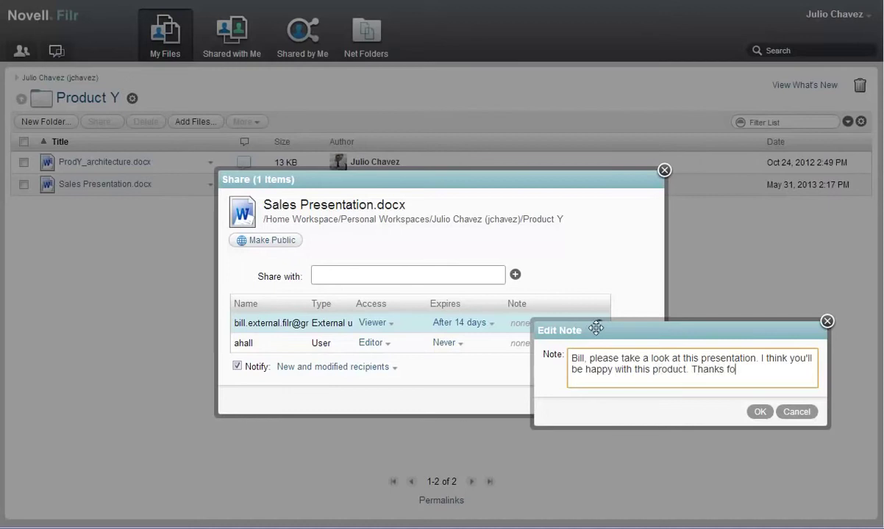
left_click(759, 412)
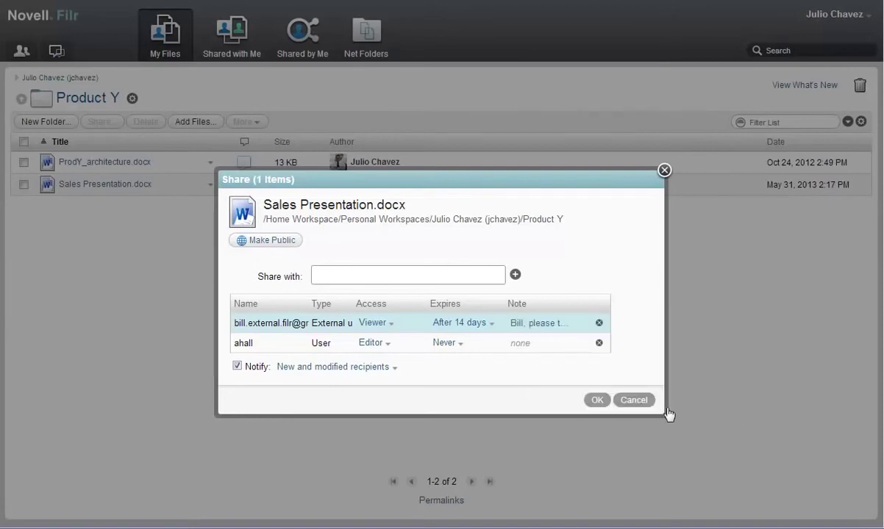
left_click(602, 401)
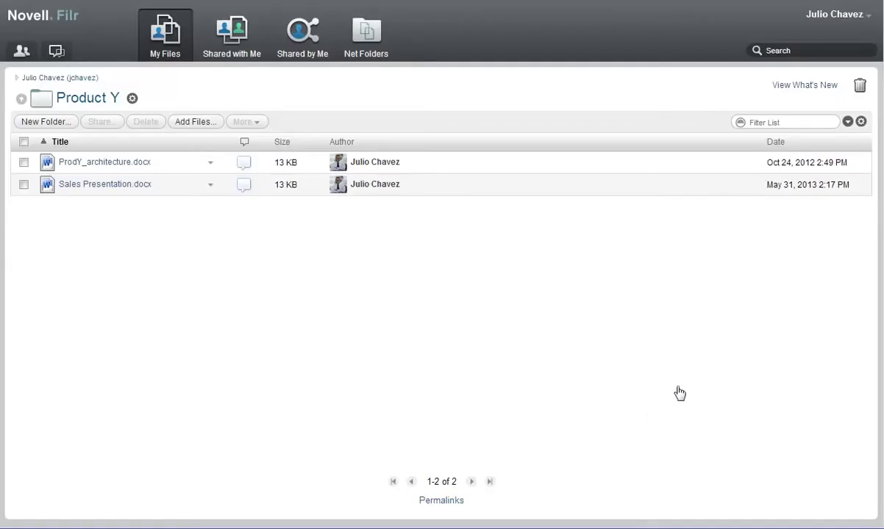
Sign in to Filr as the internal editor with their password
left_click(831, 18)
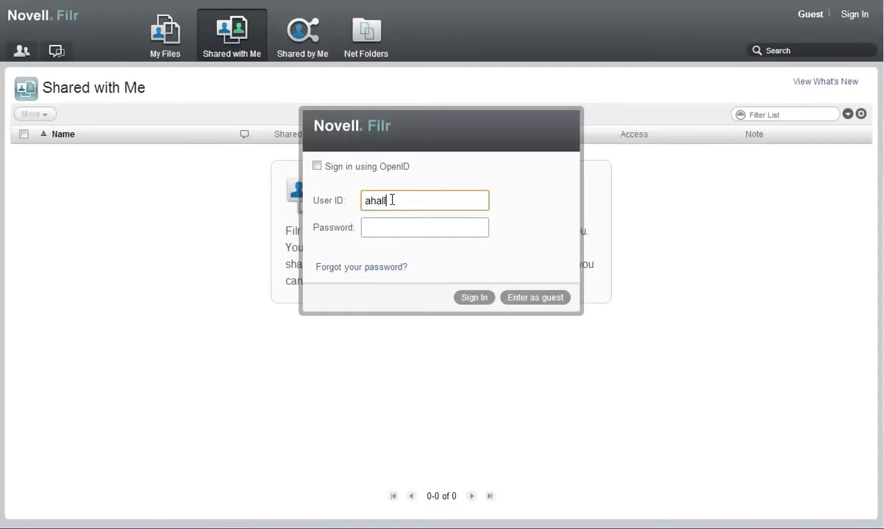
key("Tab")
type("••••••")
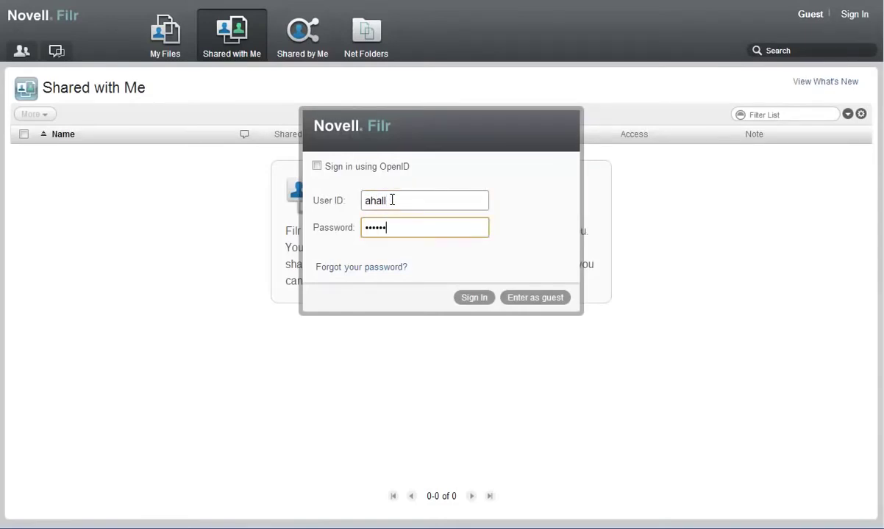
left_click(475, 299)
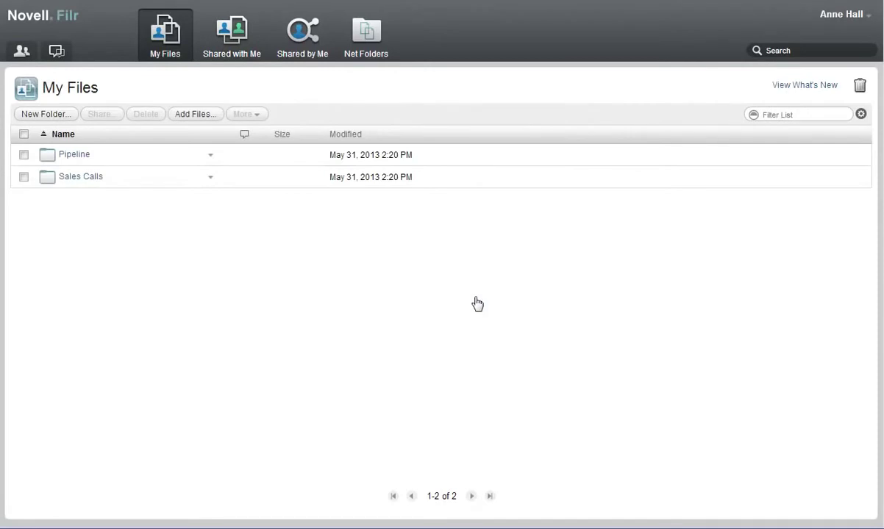
Open the details page of Sales Presentation.docx from Shared with Me
left_click(238, 44)
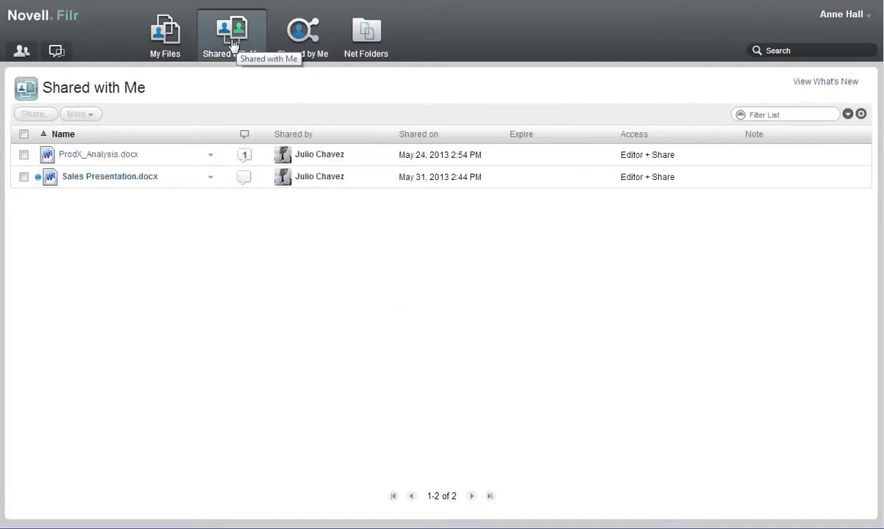
left_click(211, 179)
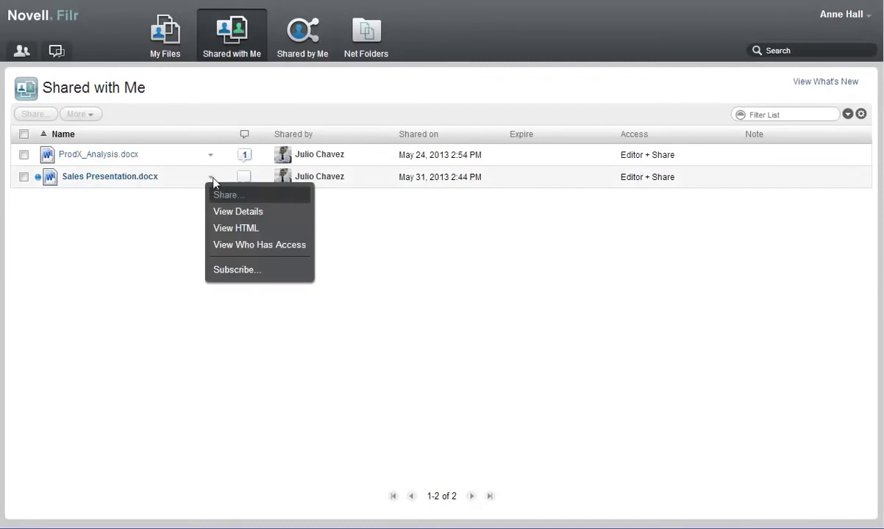
left_click(235, 211)
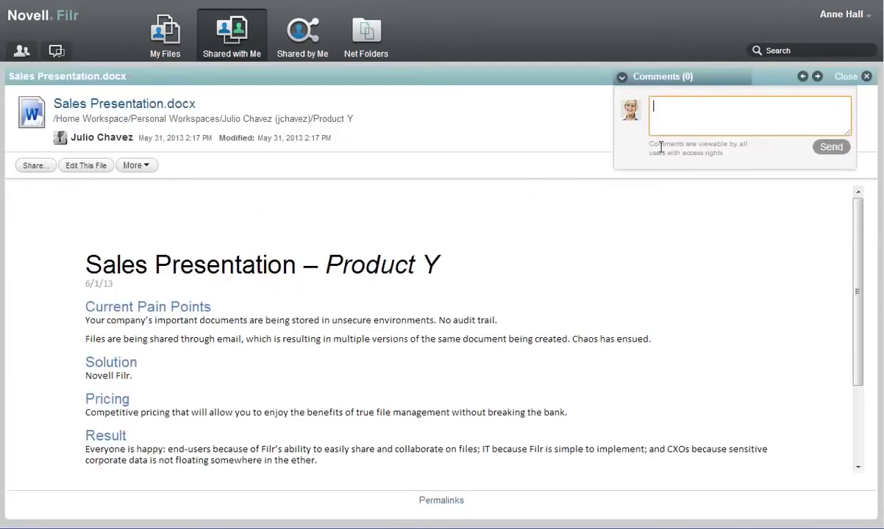
Post a comment saying the presentation looks great and thanking its author, then sign out
type("Looks great, Julio")
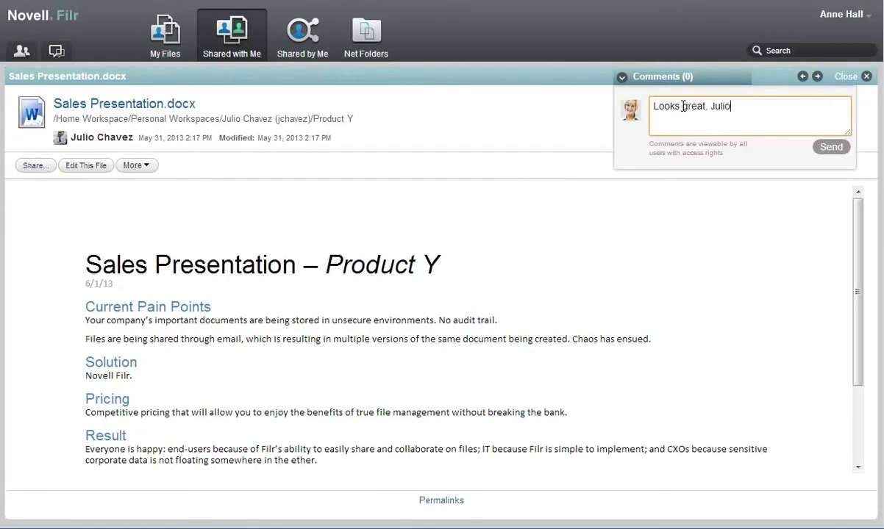
type("! Thanks for putting this toge")
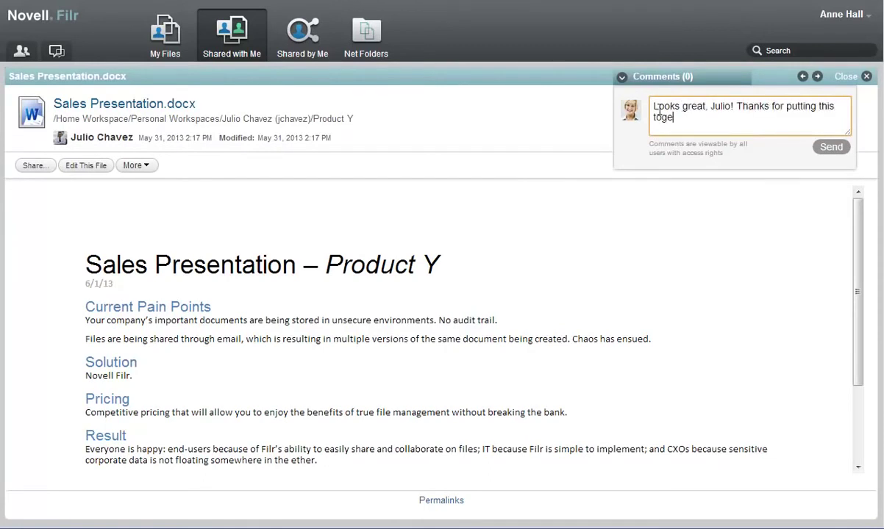
type("ther!")
left_click(830, 147)
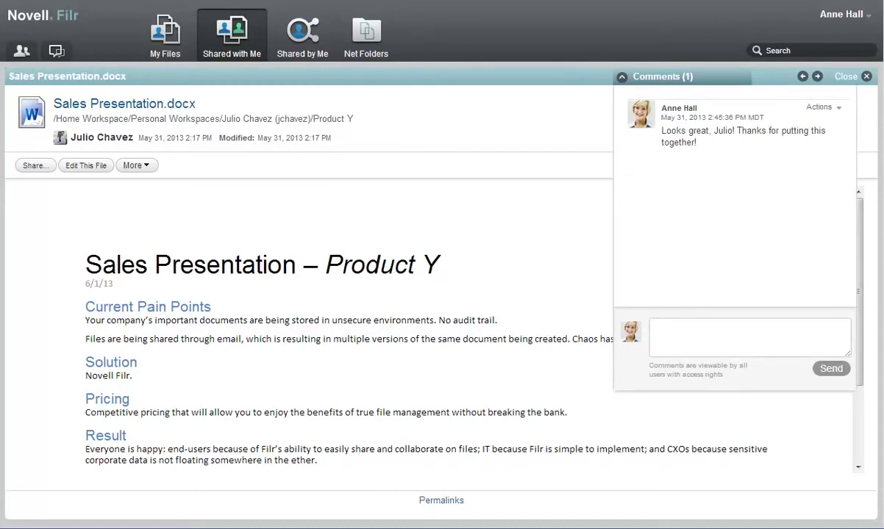
left_click(86, 165)
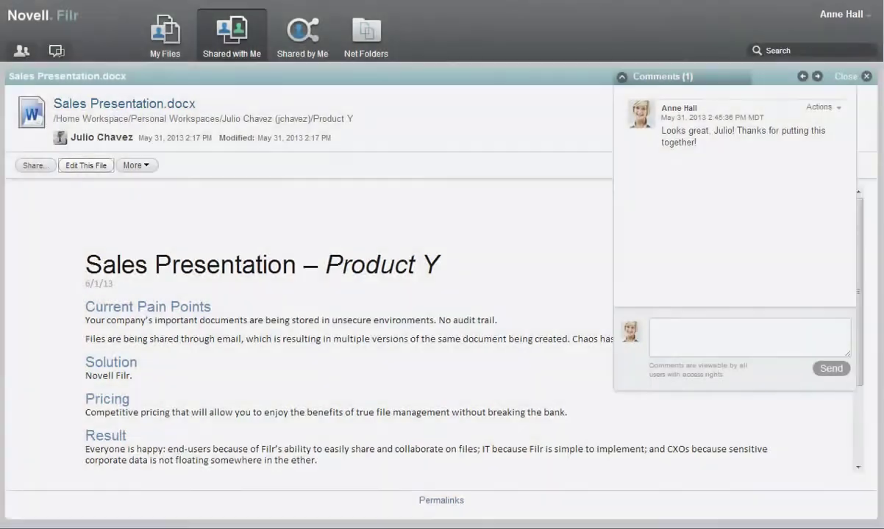
left_click(35, 165)
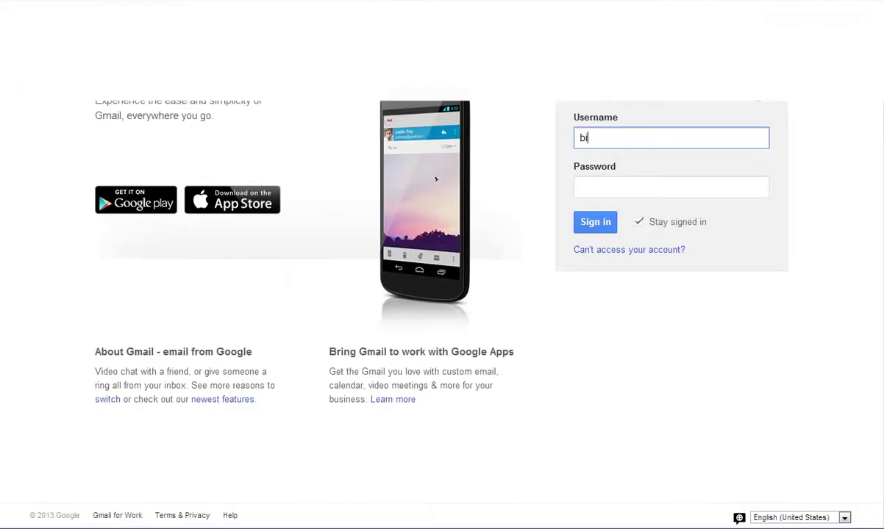
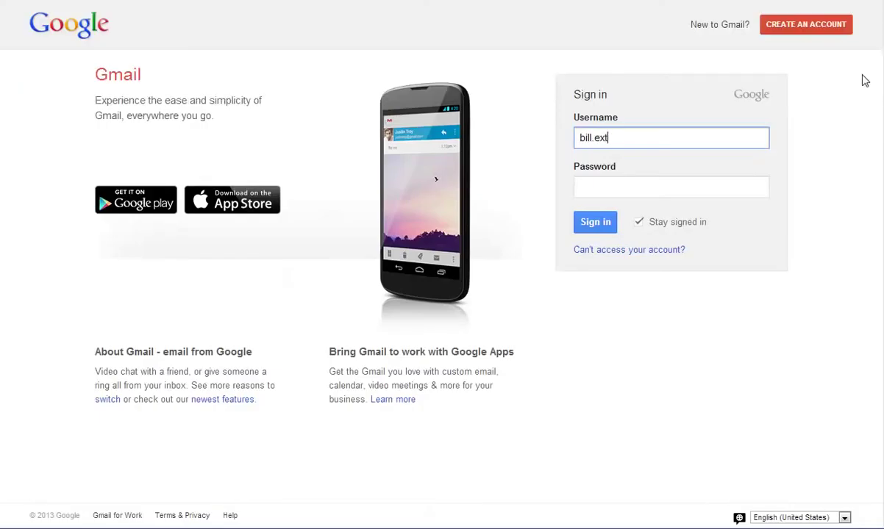
Sign in to the external recipient's Gmail and open the Sales Presentation.docx invitation
left_click(592, 194)
type("••••••••••")
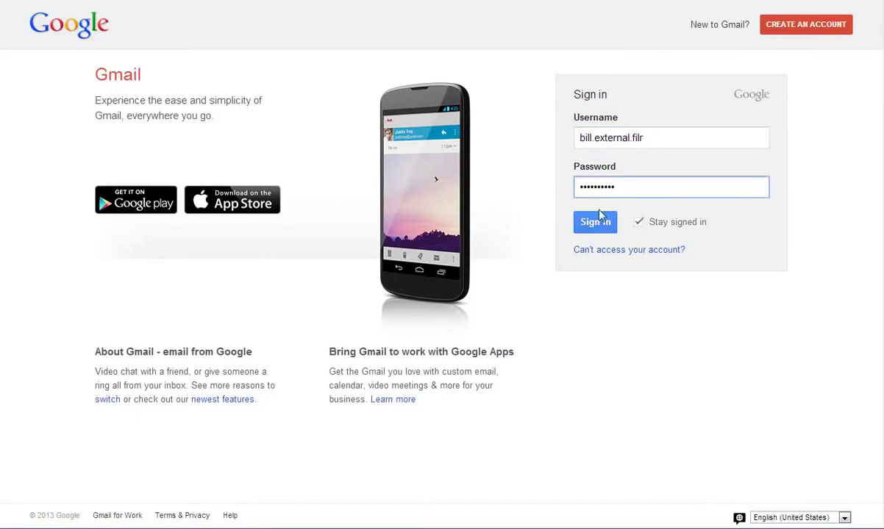
left_click(601, 221)
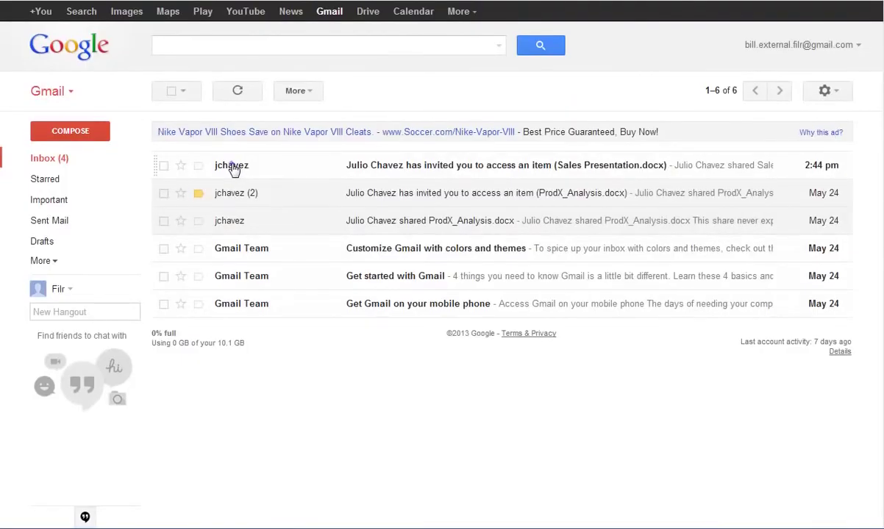
left_click(234, 169)
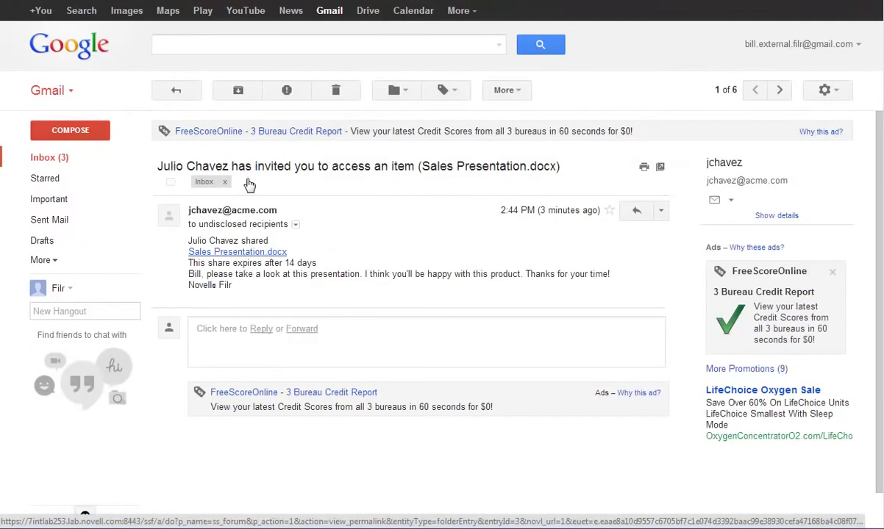
Open the shared file via Google sign-in, expand Comments (1), and begin a reply about investing
left_click(239, 252)
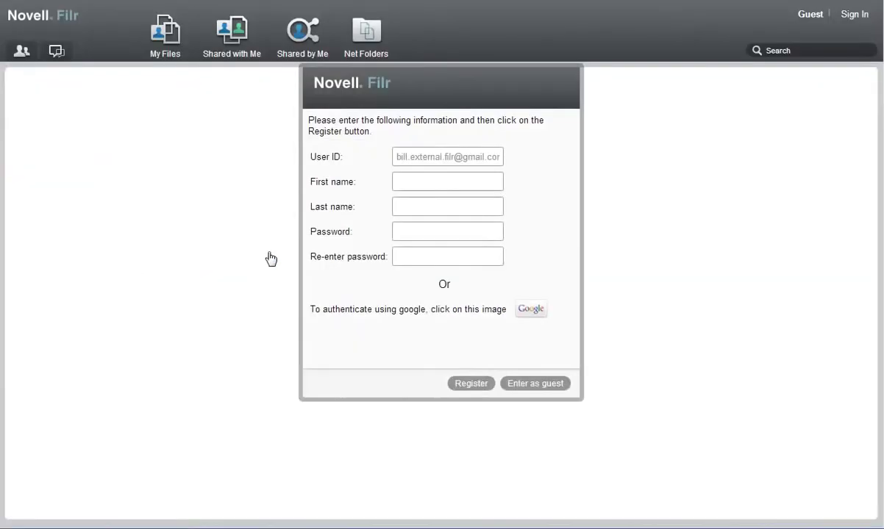
left_click(531, 310)
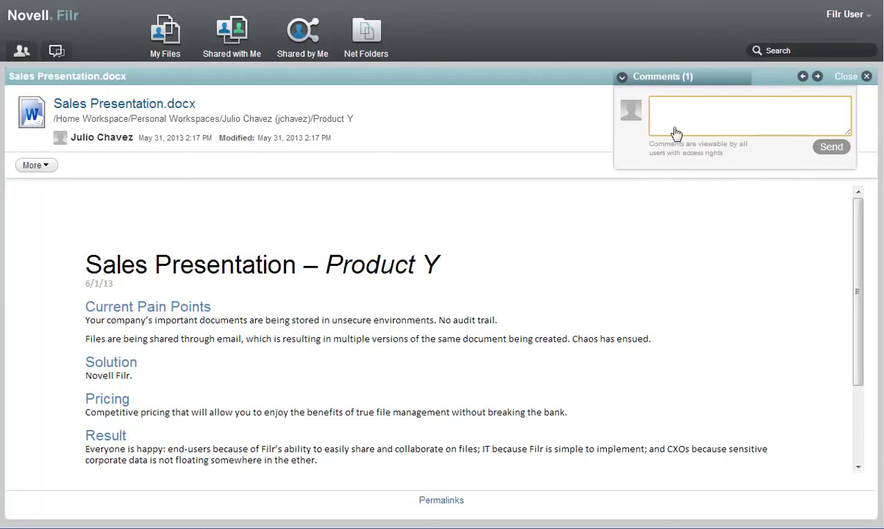
left_click(637, 77)
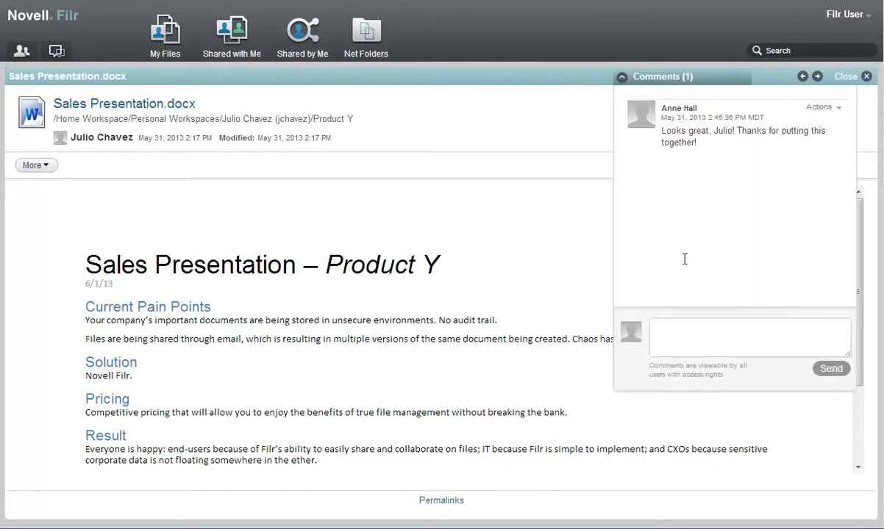
left_click(662, 331)
type("Yes, thanks, Julio. We will certa")
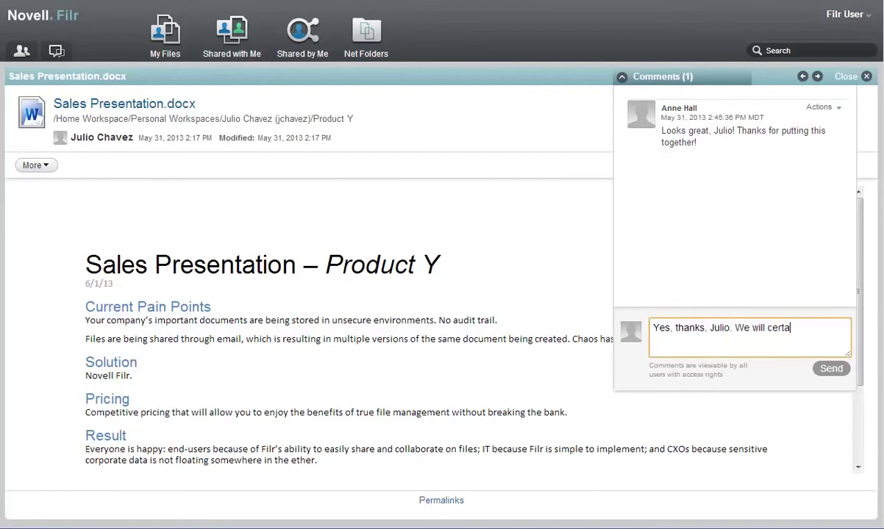
type("inly consider investing here. Looks like a great pro")
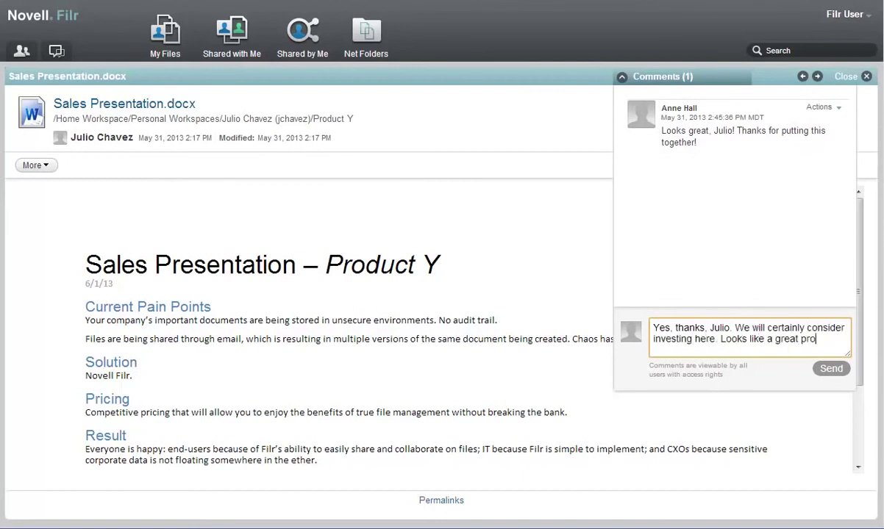
type("duct!")
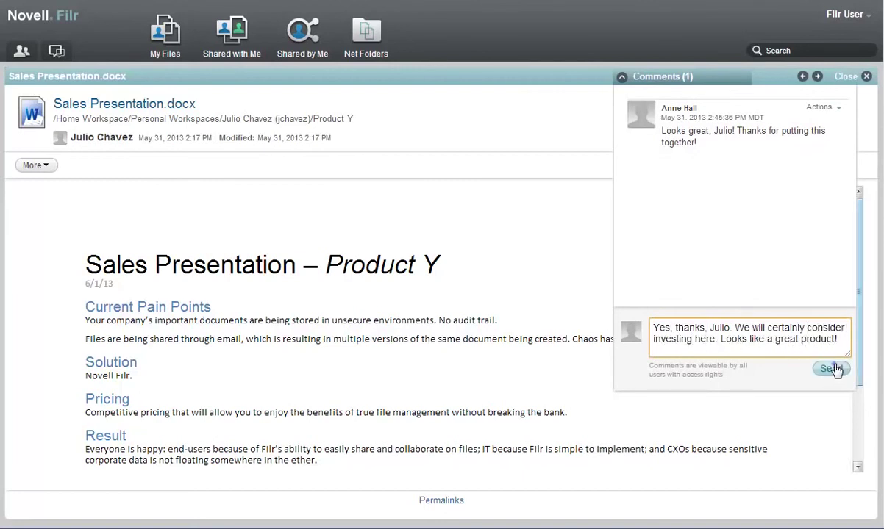